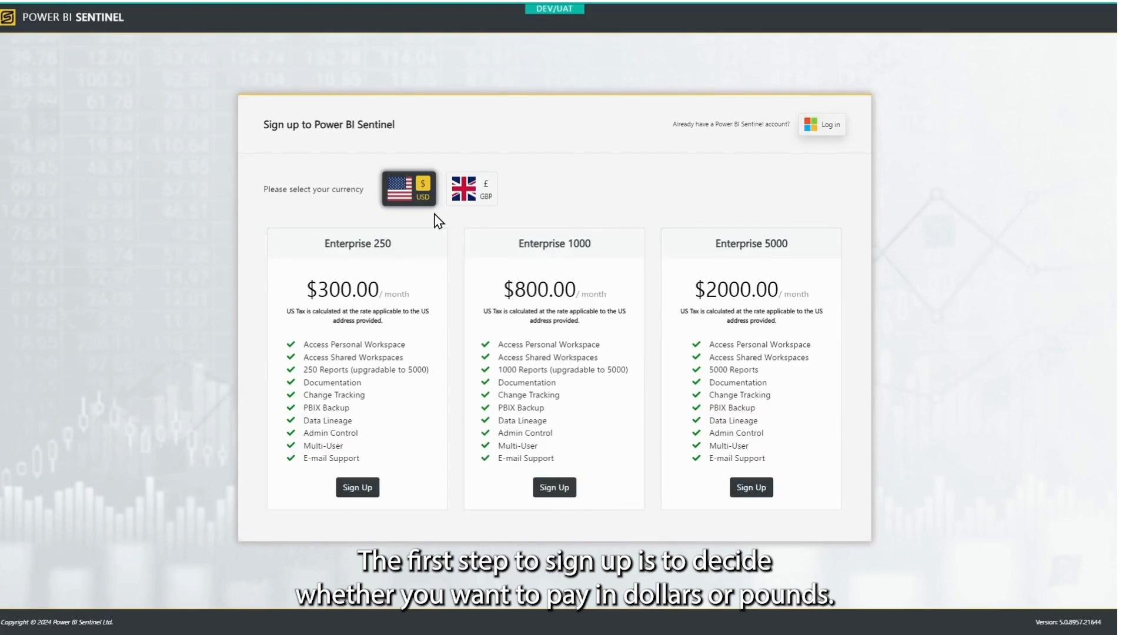
Toggle the plan prices to GBP and back to USD, then sign up for Enterprise 250
click(468, 191)
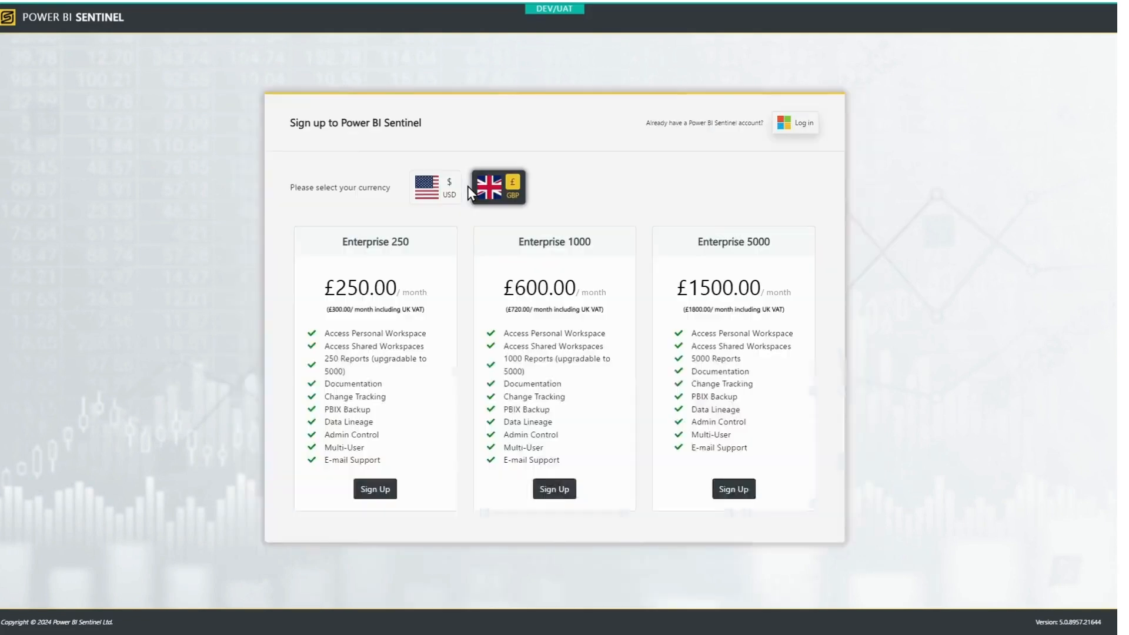
click(432, 191)
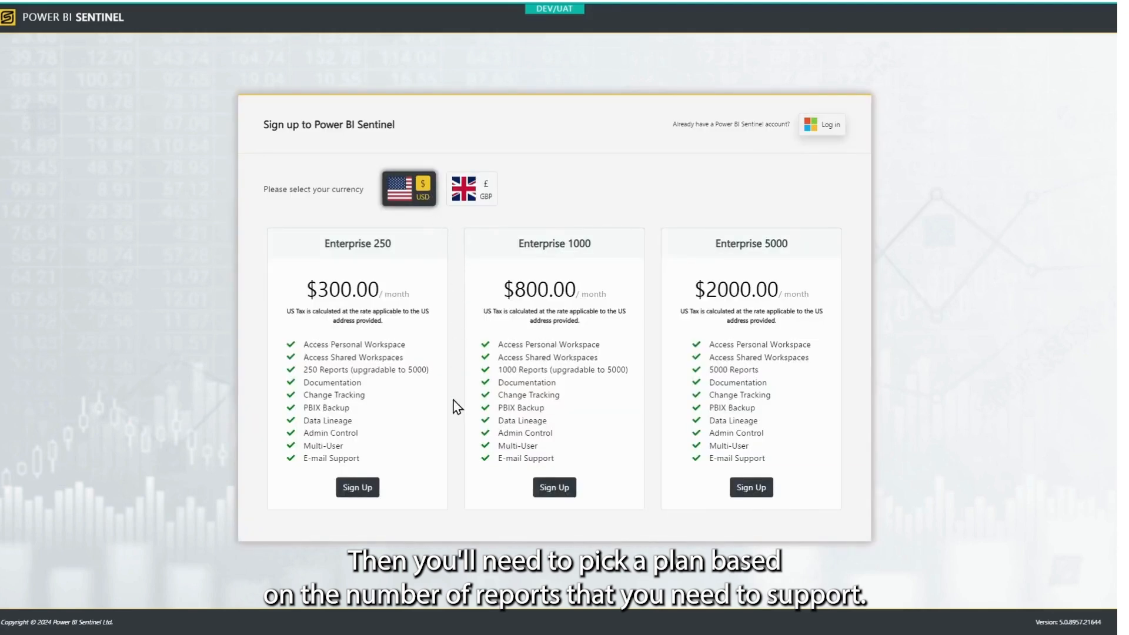
click(360, 491)
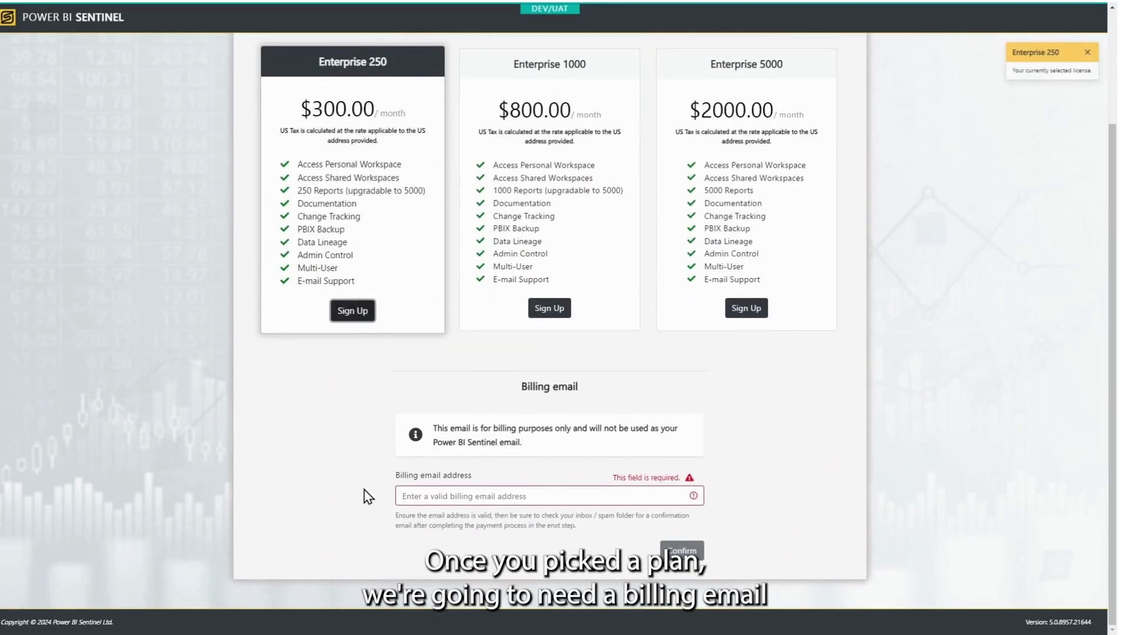
Enter and confirm the billing email address
click(457, 496)
text(test)
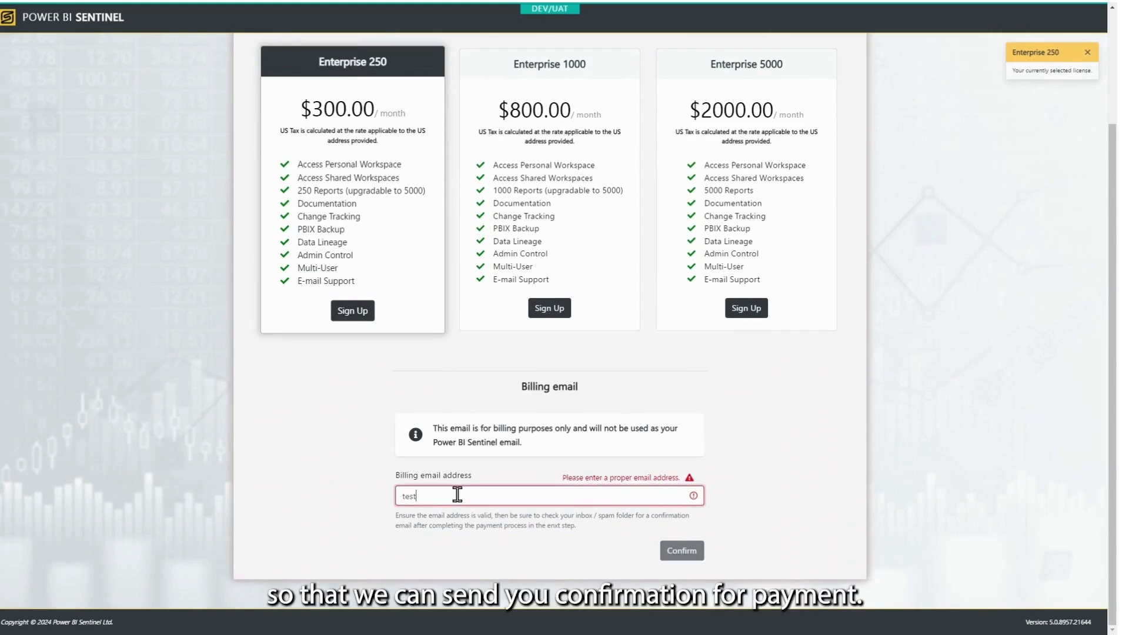
text(@tes)
text(tcompany18542.com)
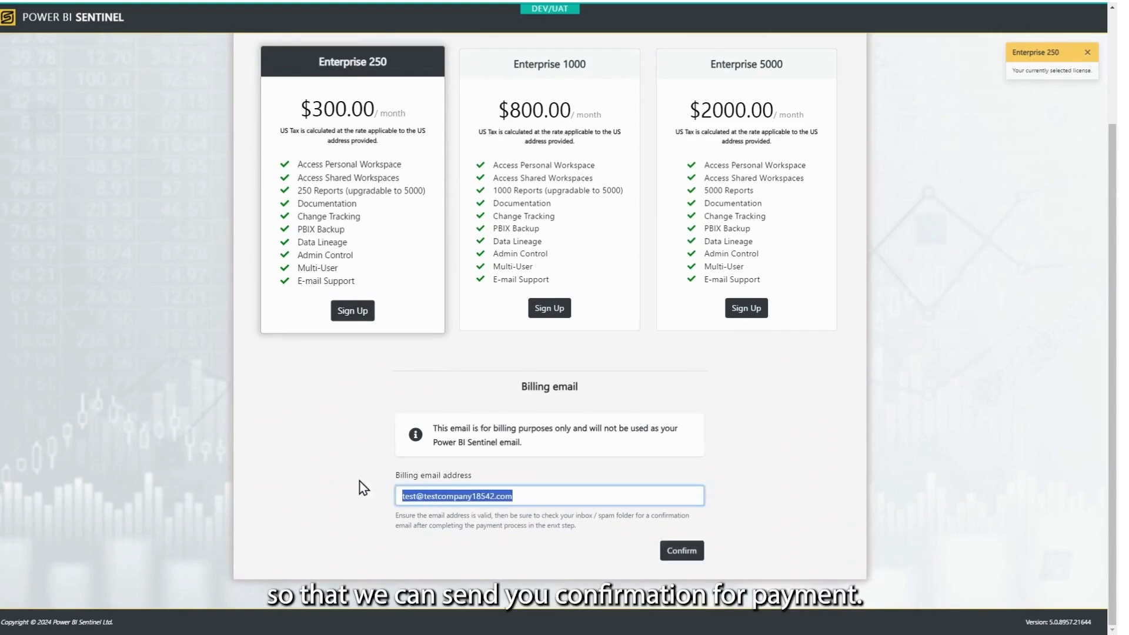
click(679, 554)
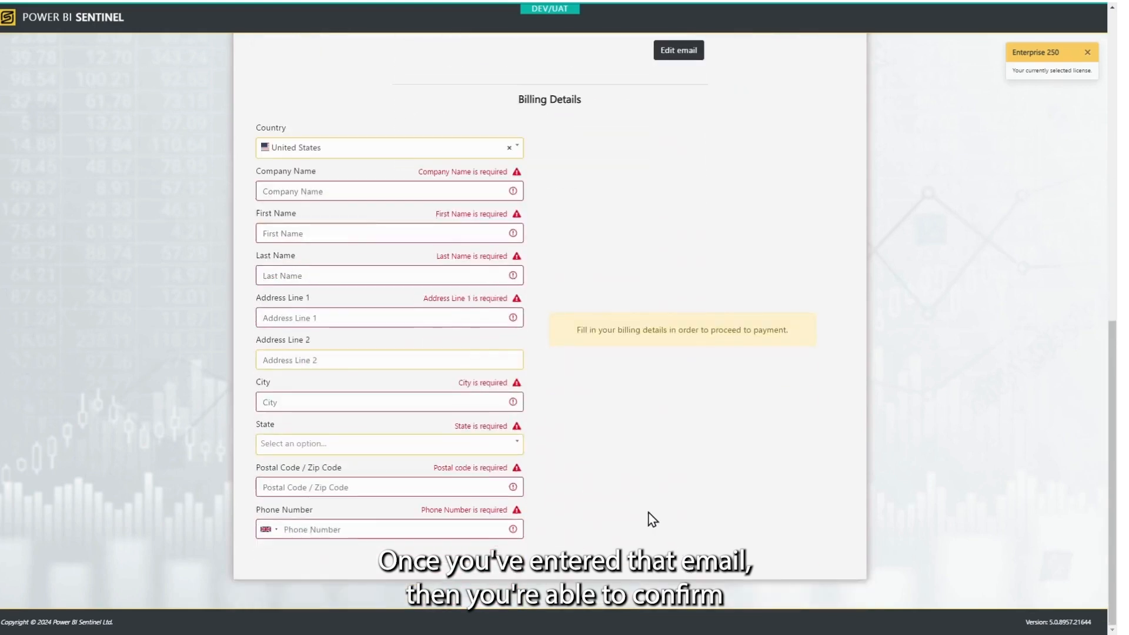
Fill in the billing details with the card number, expiry date and security code
click(353, 188)
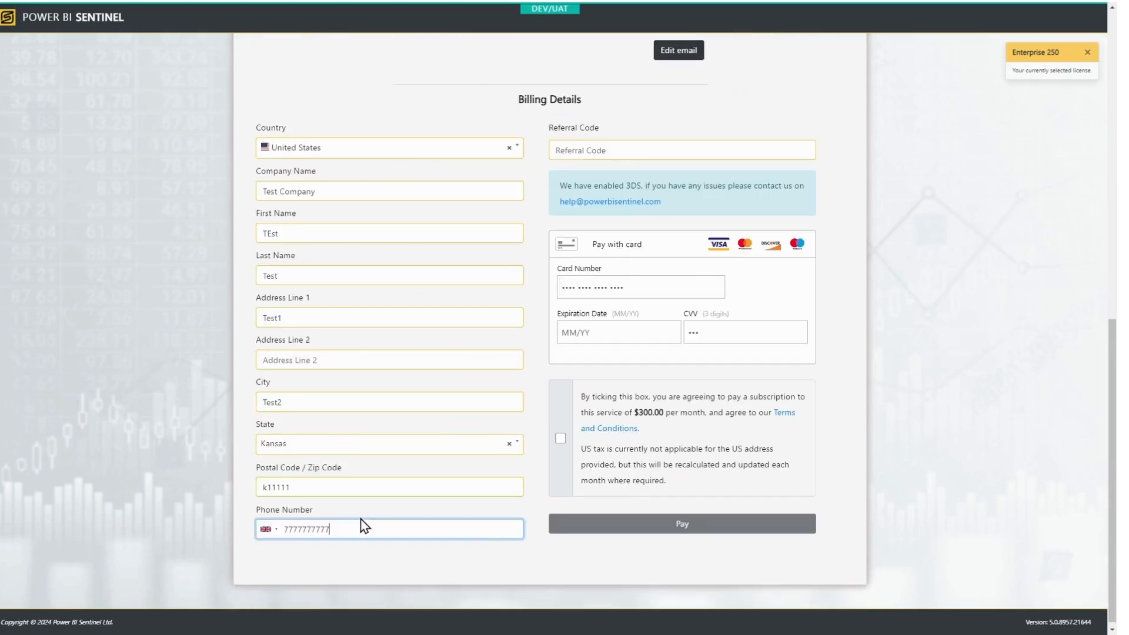
click(600, 288)
text(424)
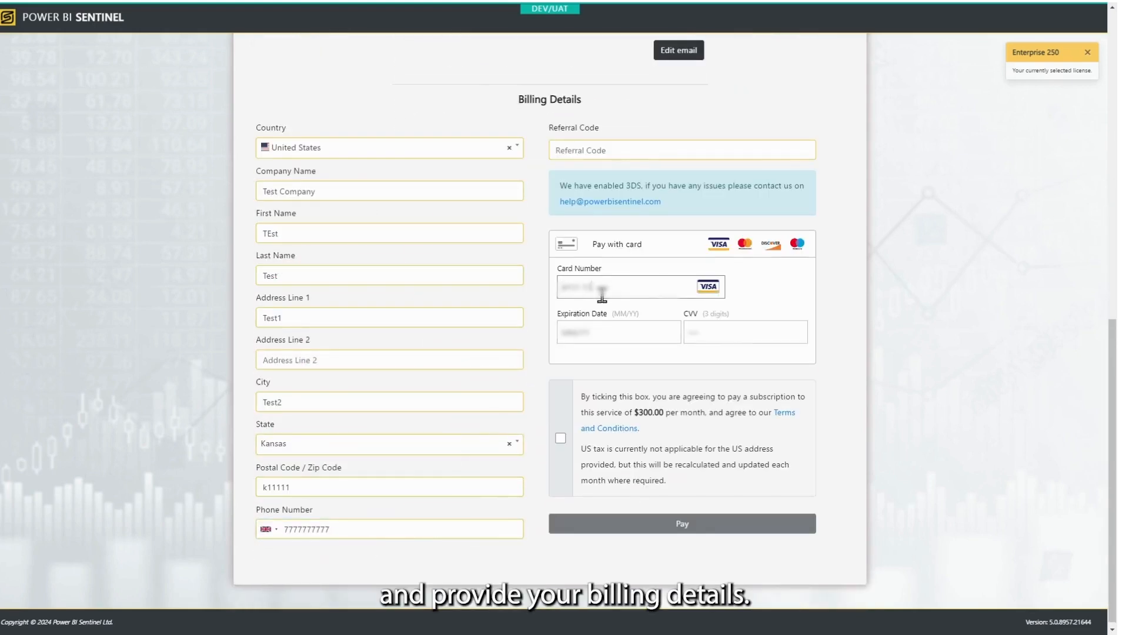
text(1111111111111)
click(605, 327)
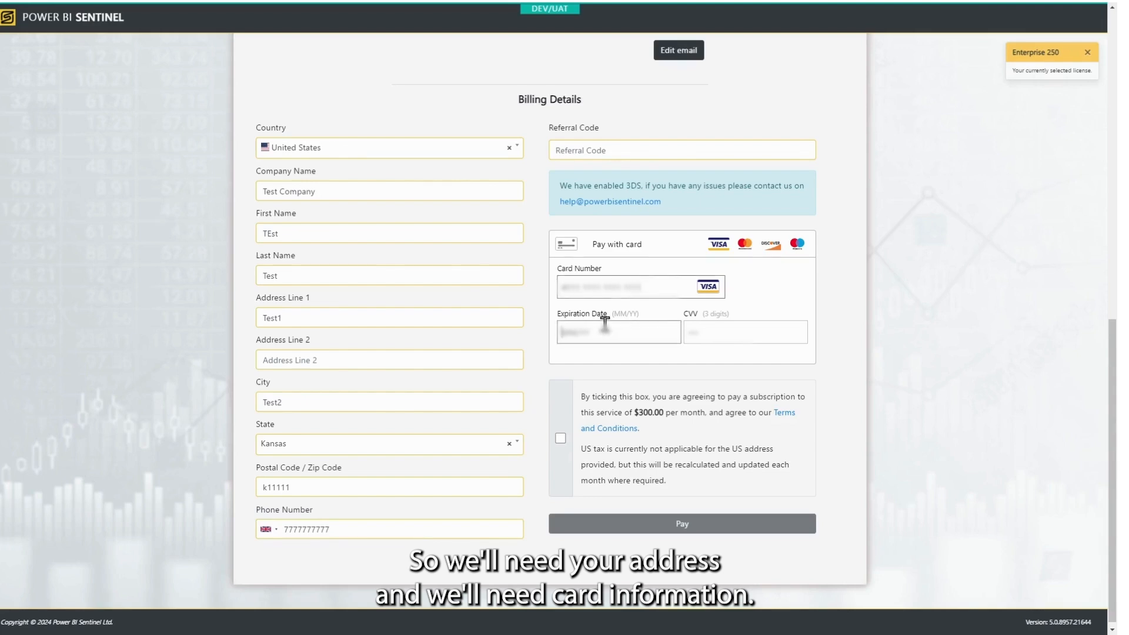
text(1126)
click(725, 336)
text(1)
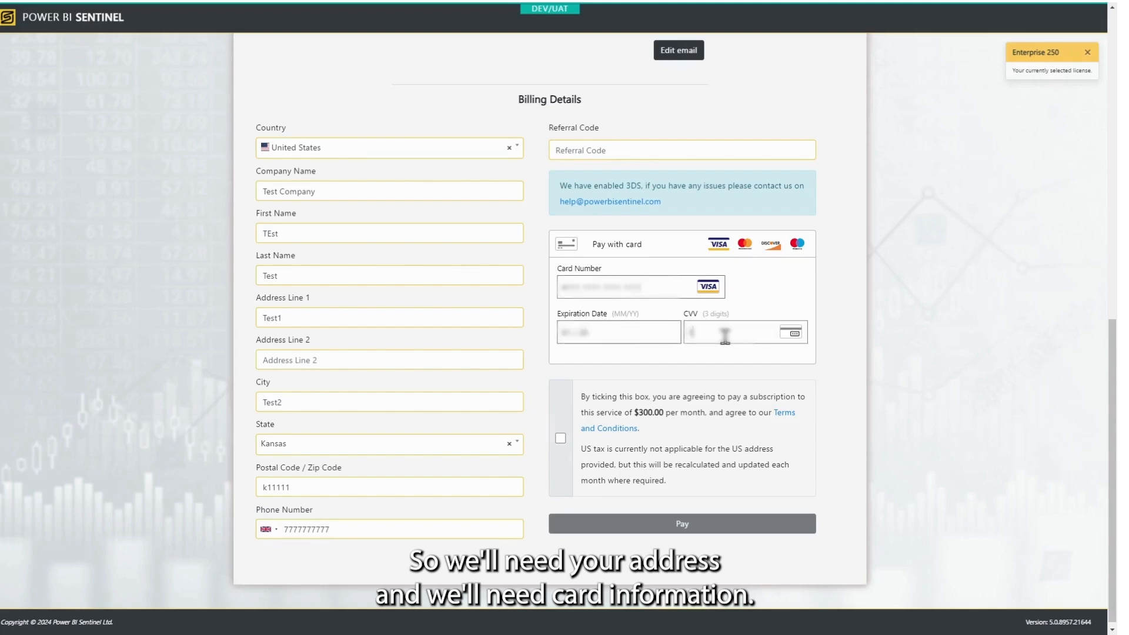
text(11)
Accept the subscription terms and submit the $300.00 monthly payment
click(562, 437)
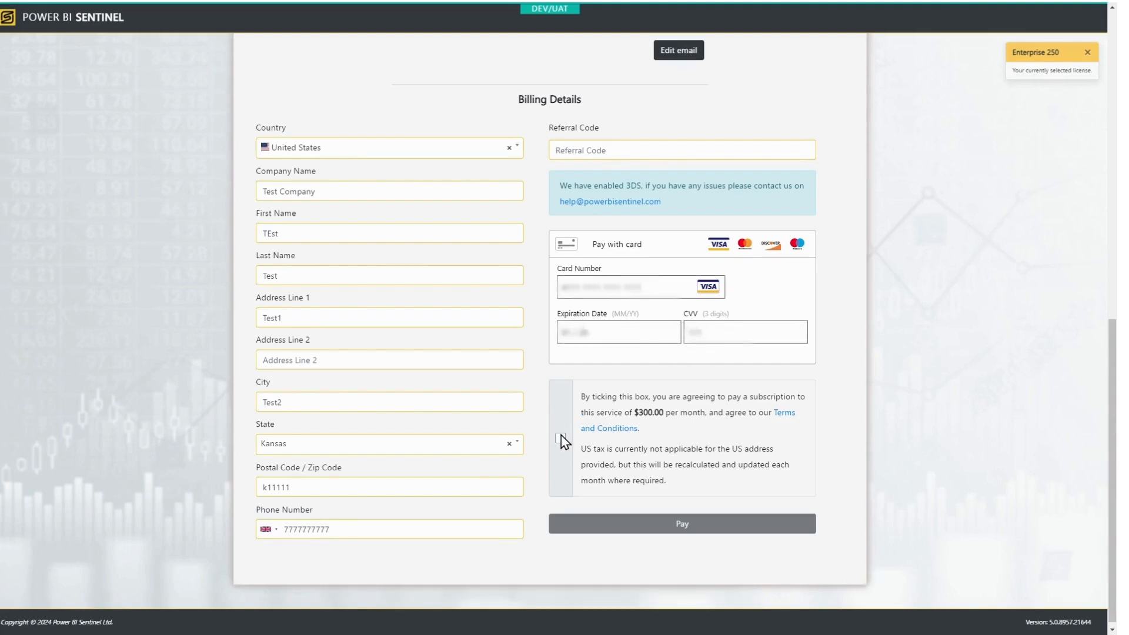
click(561, 439)
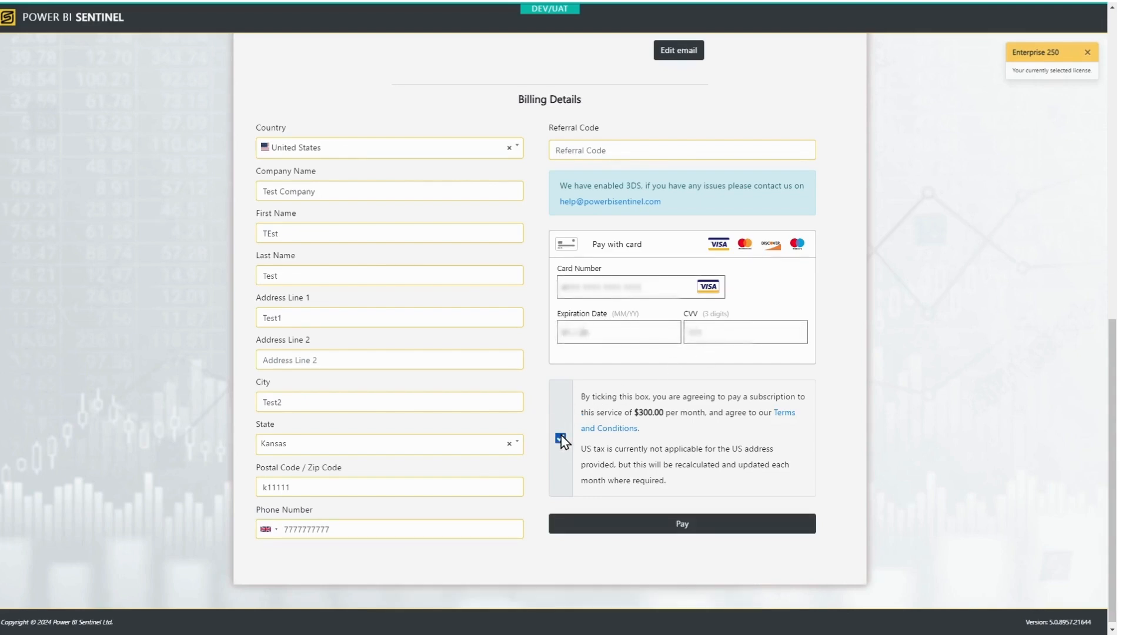
click(675, 528)
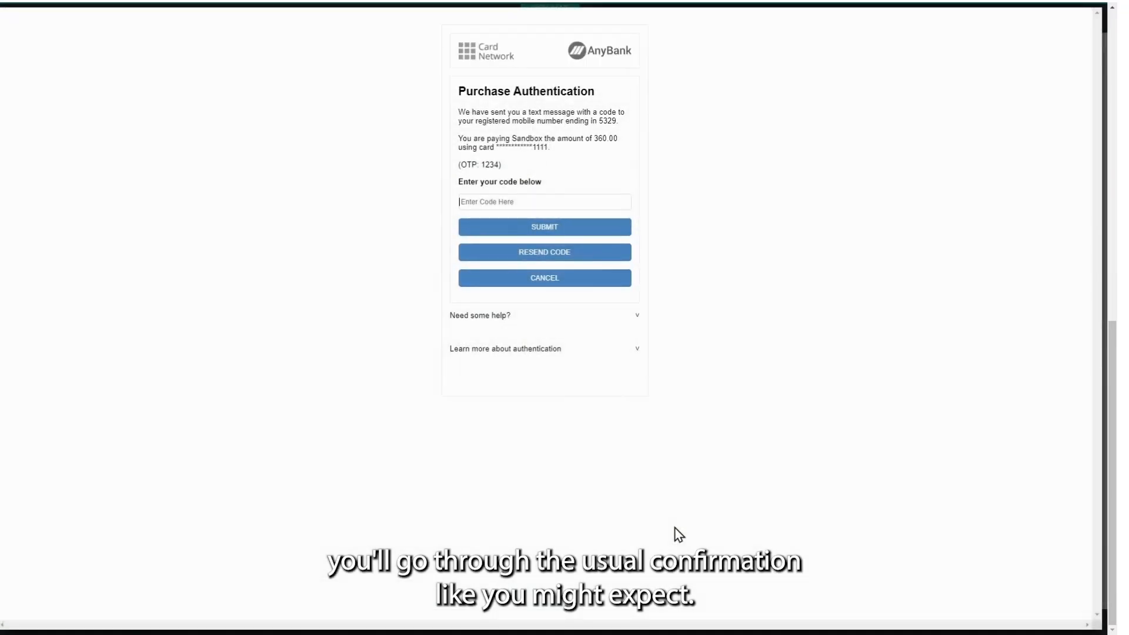
Enter the bank's one-time authentication code and submit it to complete payment
text(1234)
click(556, 229)
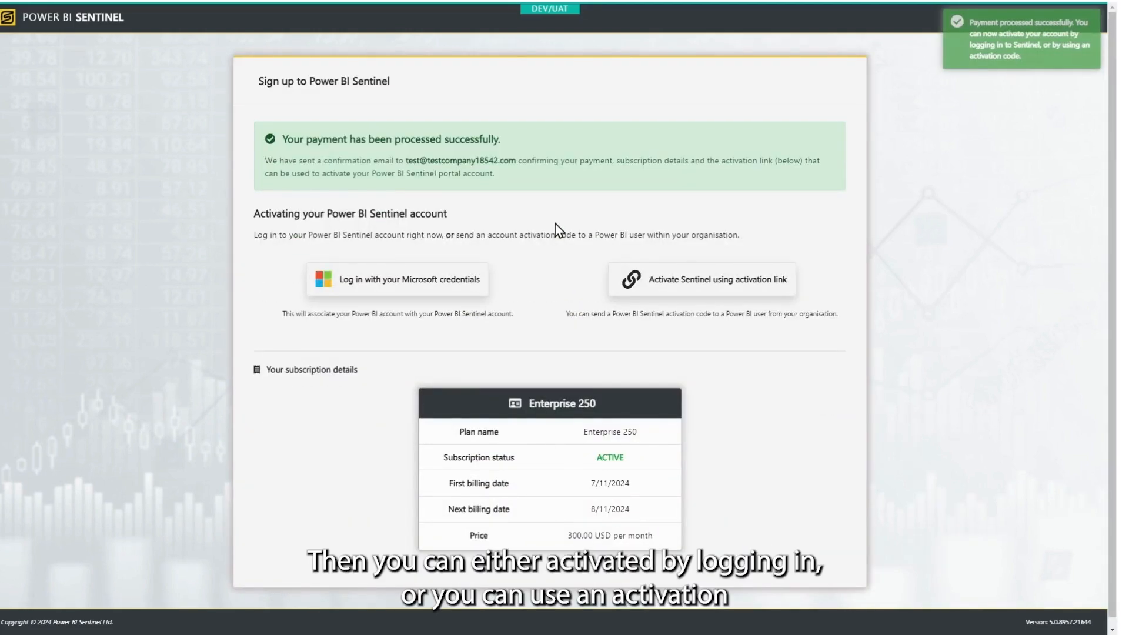
Copy the Sentinel activation link, dismiss it, and begin activation via Microsoft sign-in
click(656, 280)
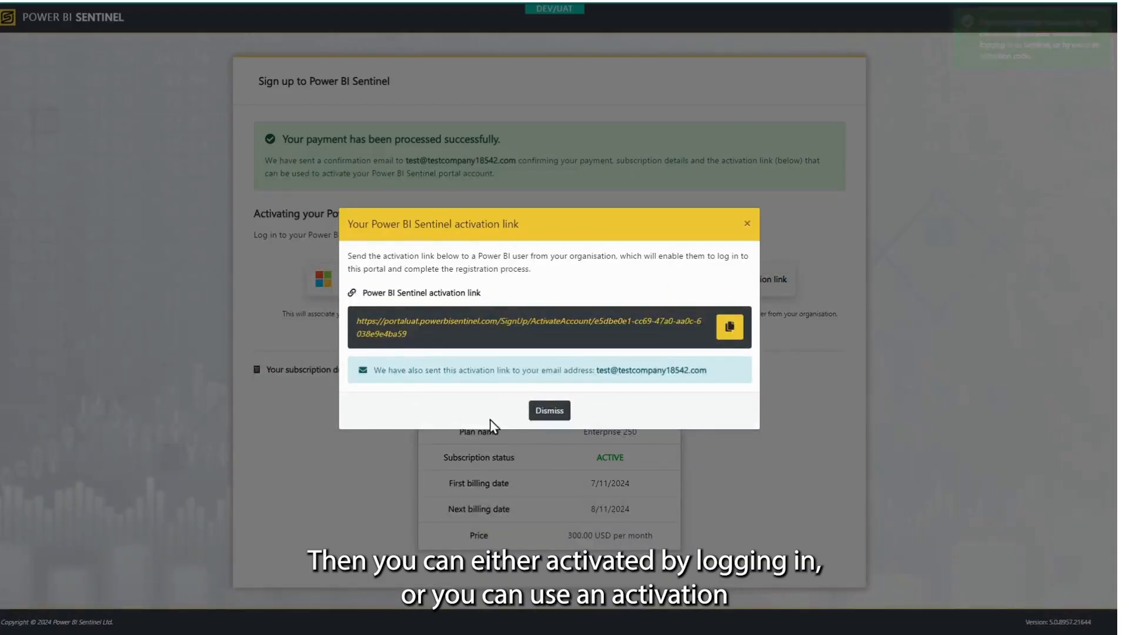
click(728, 328)
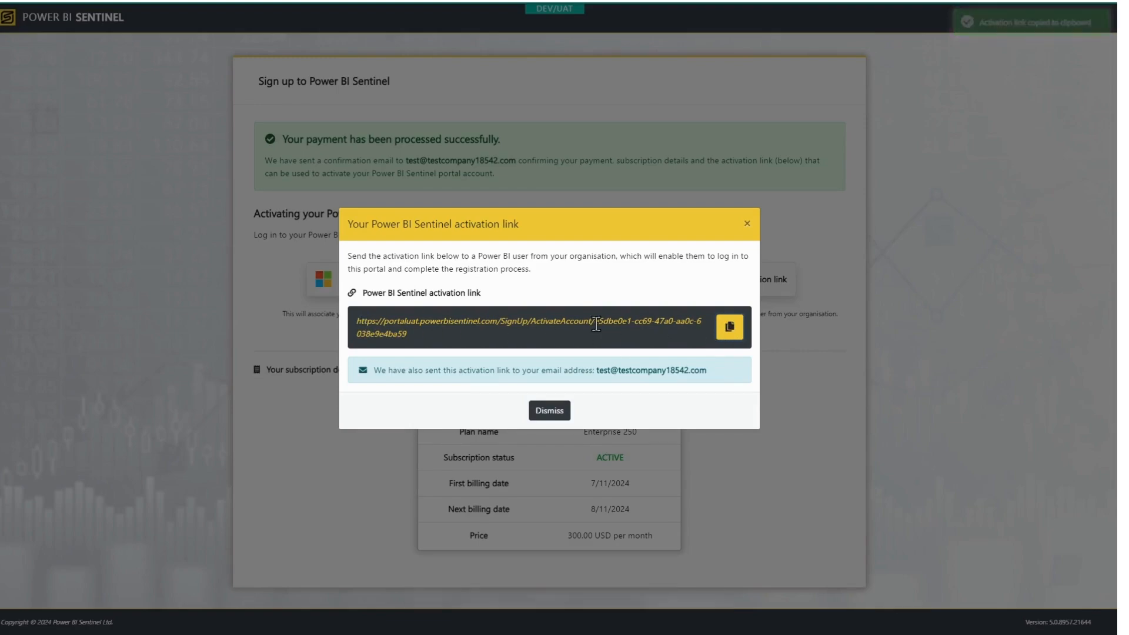
click(550, 410)
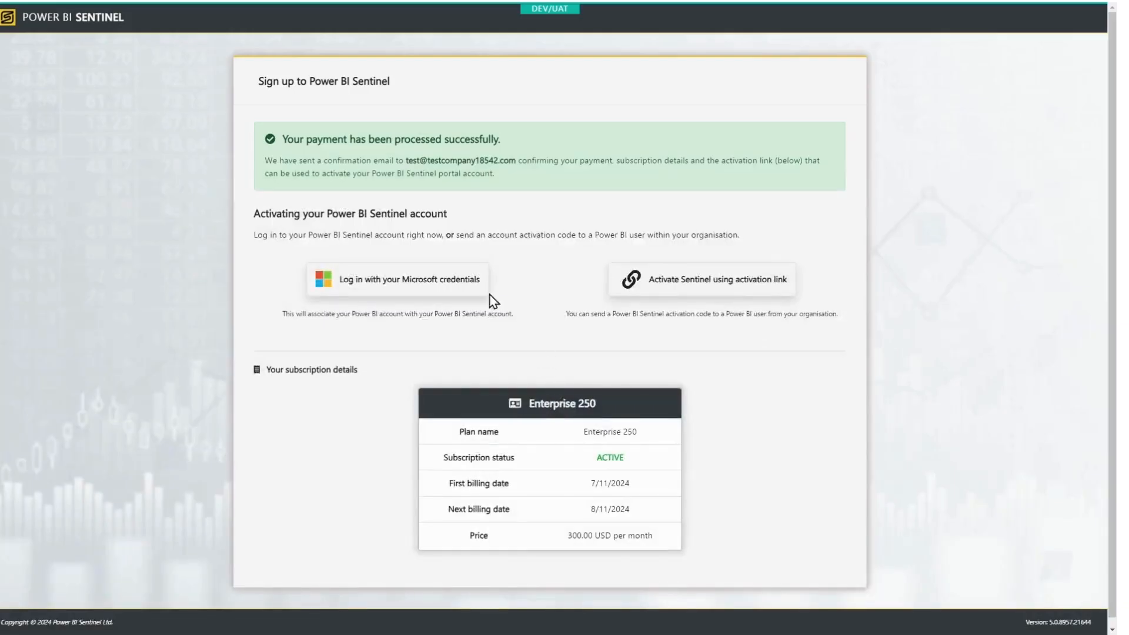
click(393, 282)
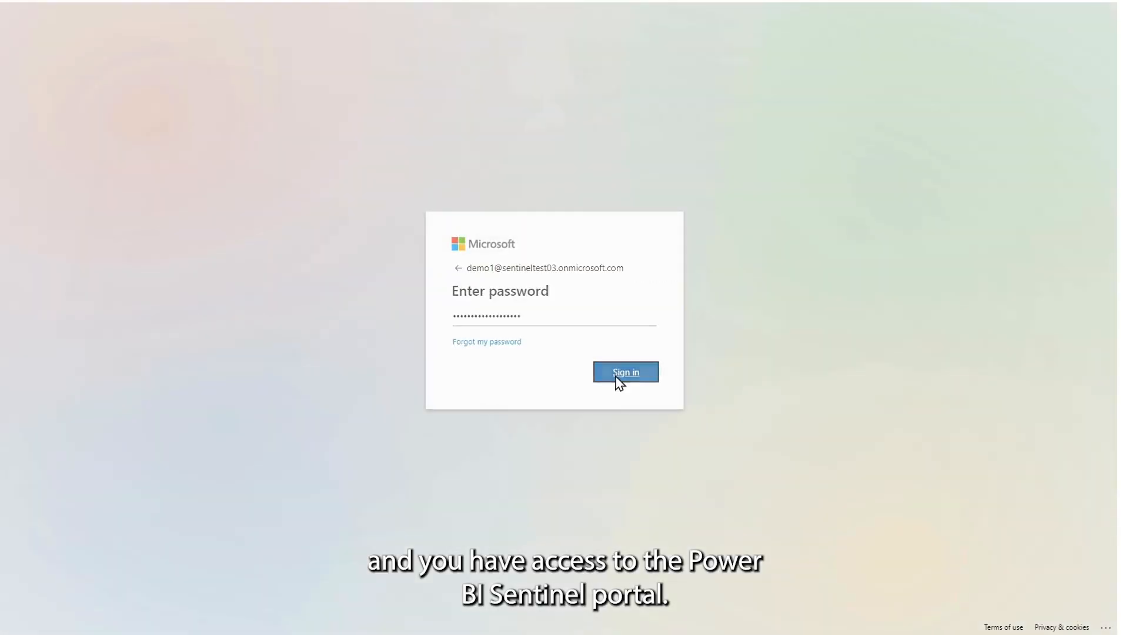
Sign in with the Microsoft account password, stay signed in, and complete registration
click(617, 382)
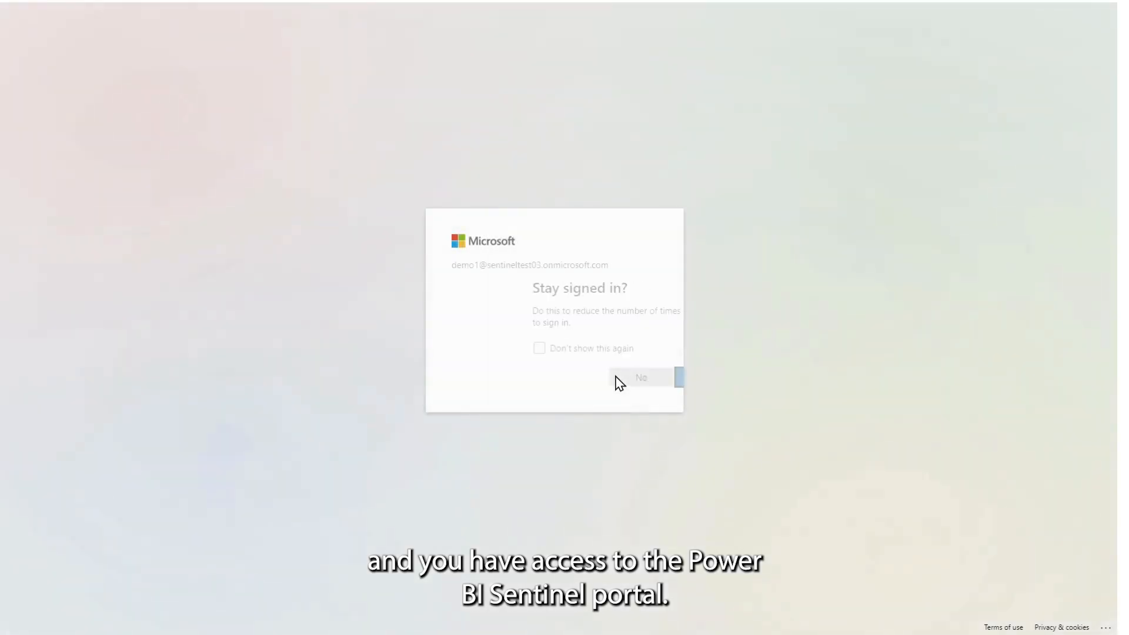
click(561, 379)
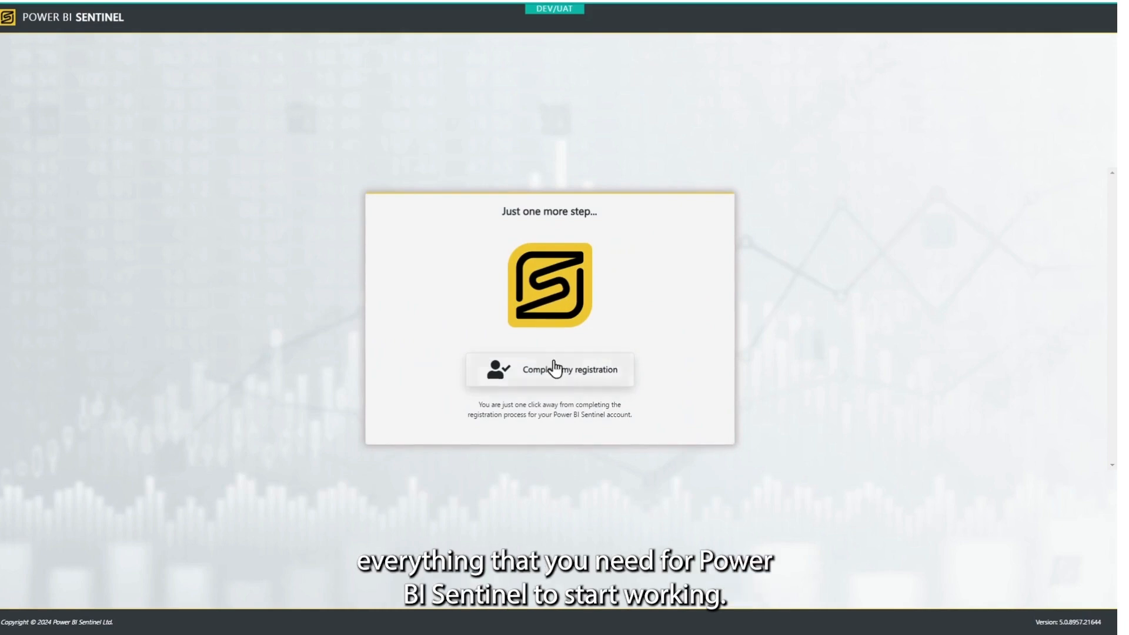
click(555, 379)
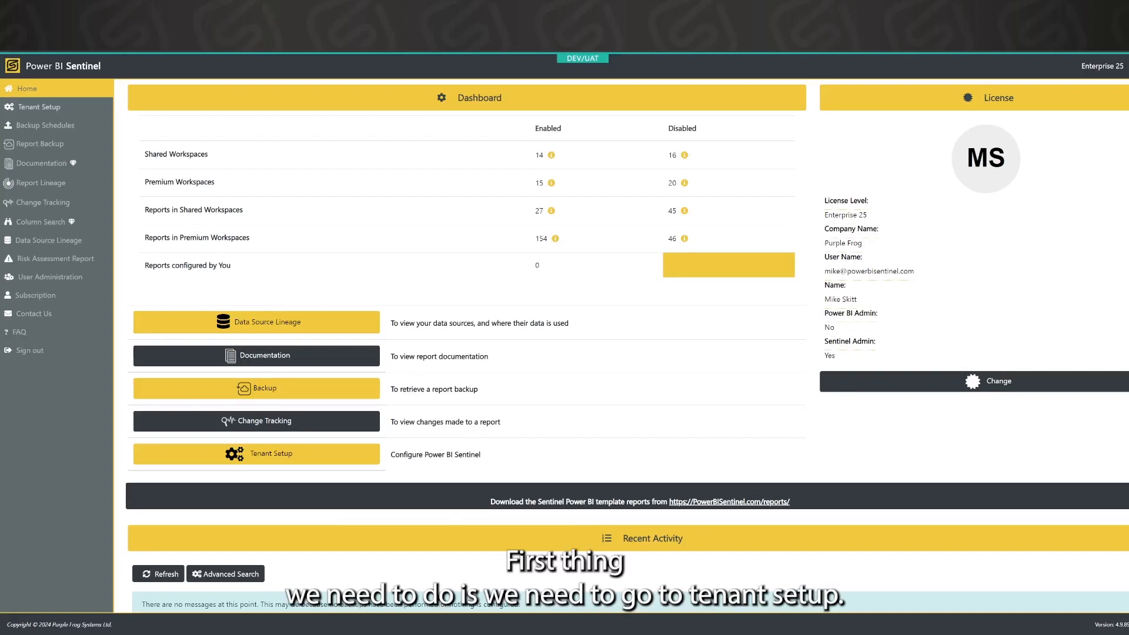
Paste, save and verify the Azure storage connection string in the Storage Setup Wizard
click(54, 112)
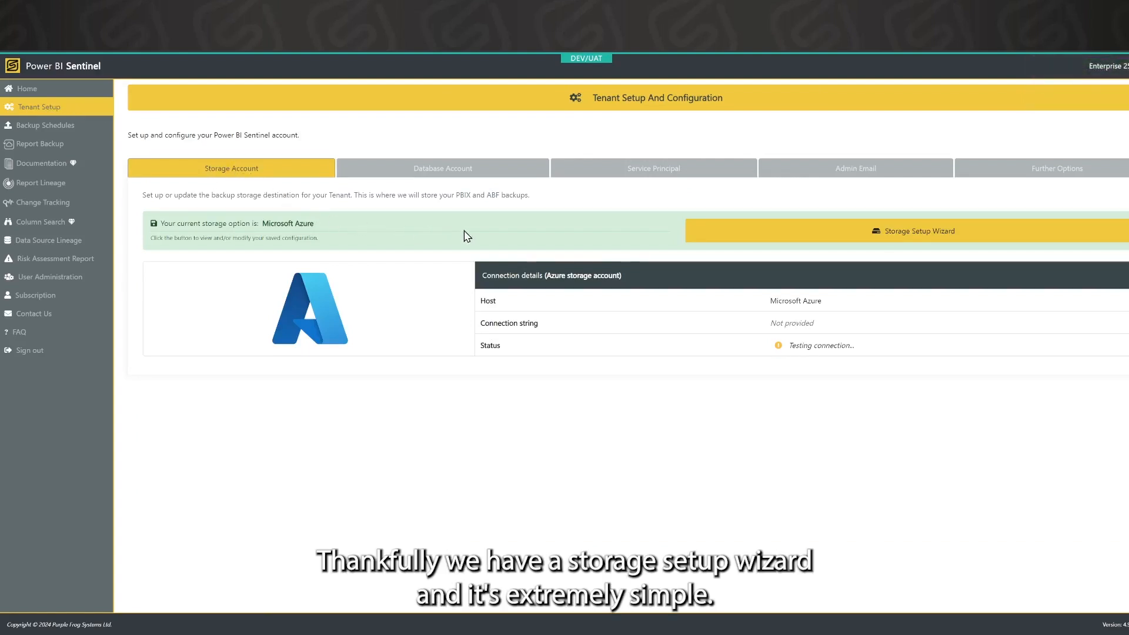
click(773, 239)
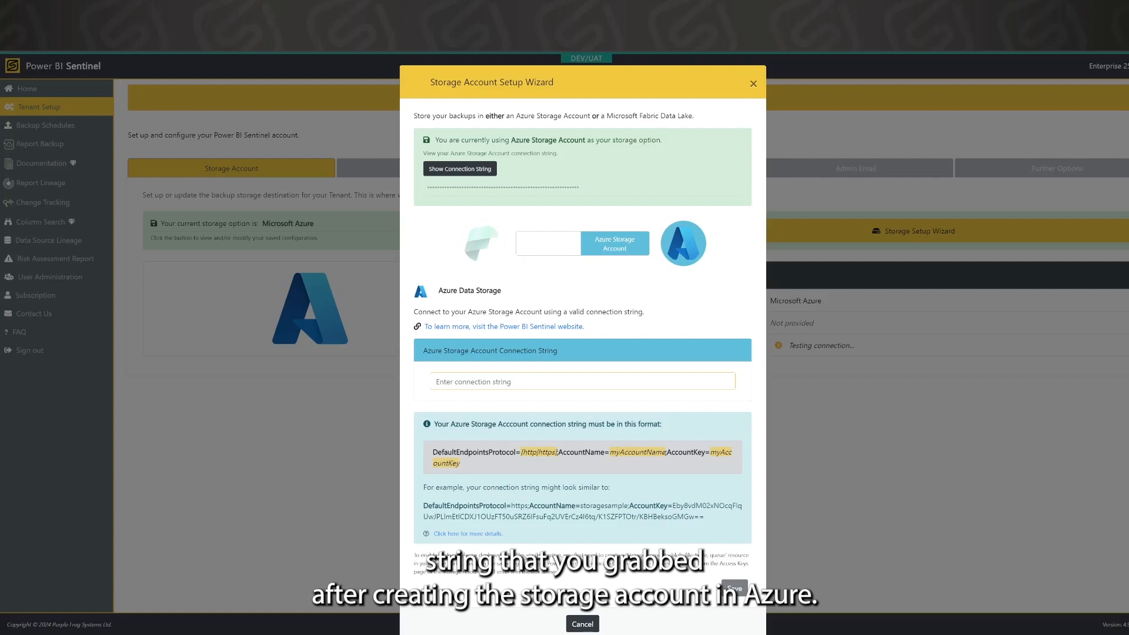
key(ctrl+v)
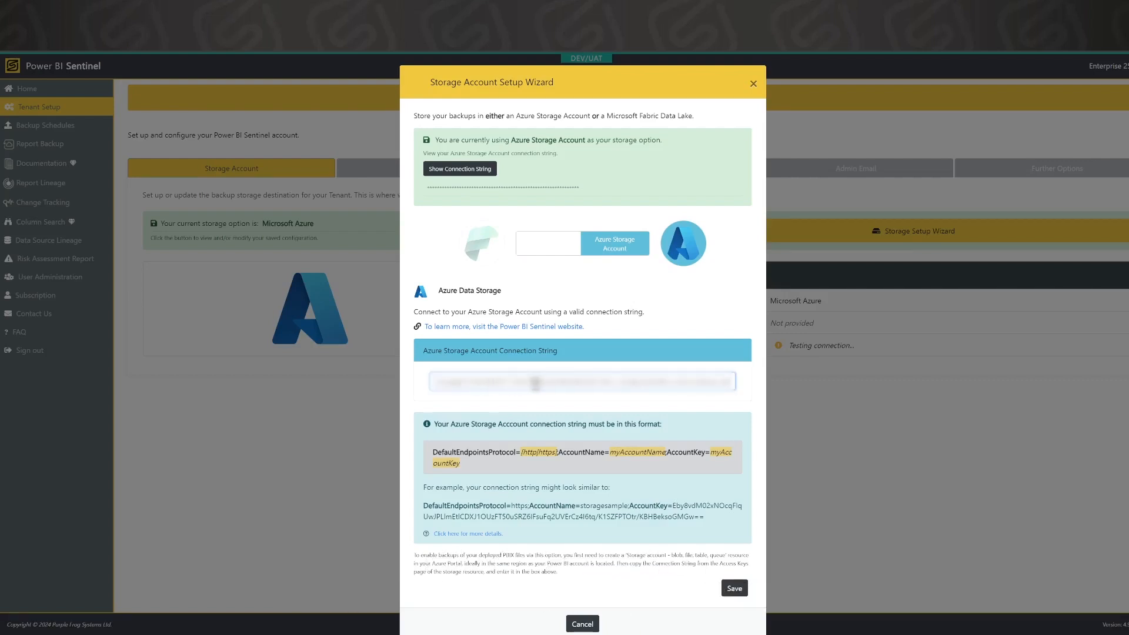
click(735, 588)
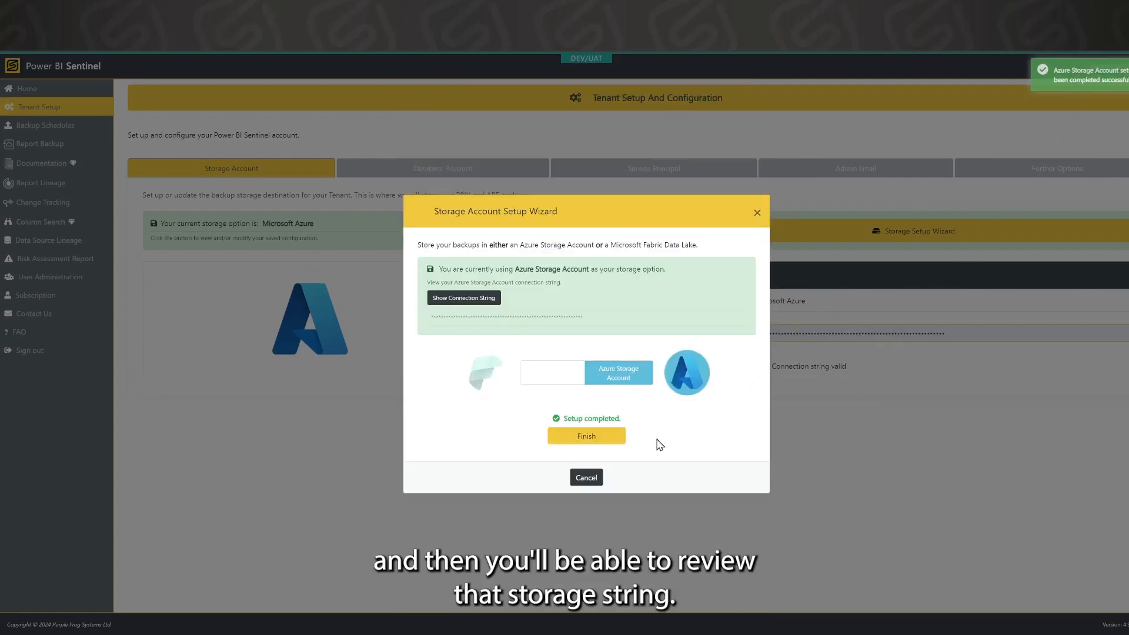
click(596, 446)
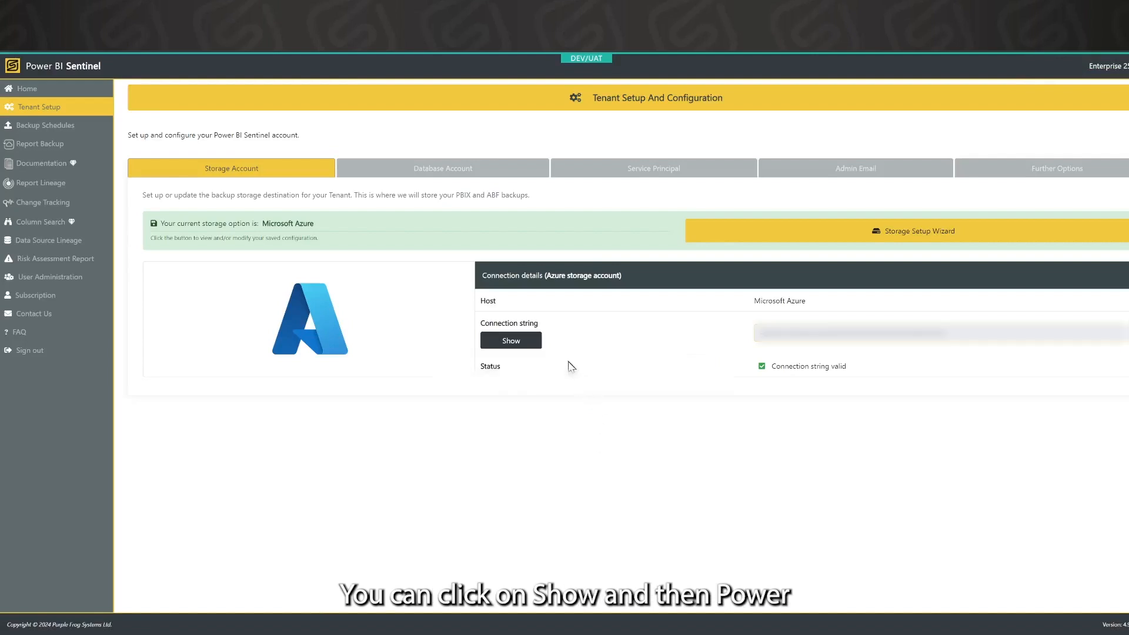
click(522, 346)
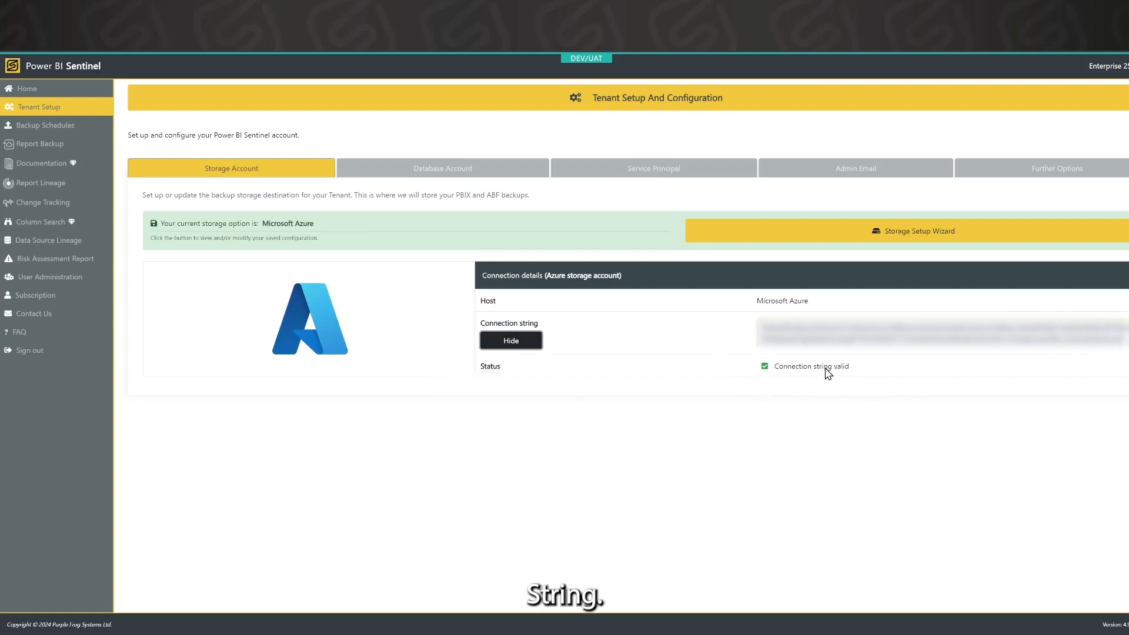
click(441, 171)
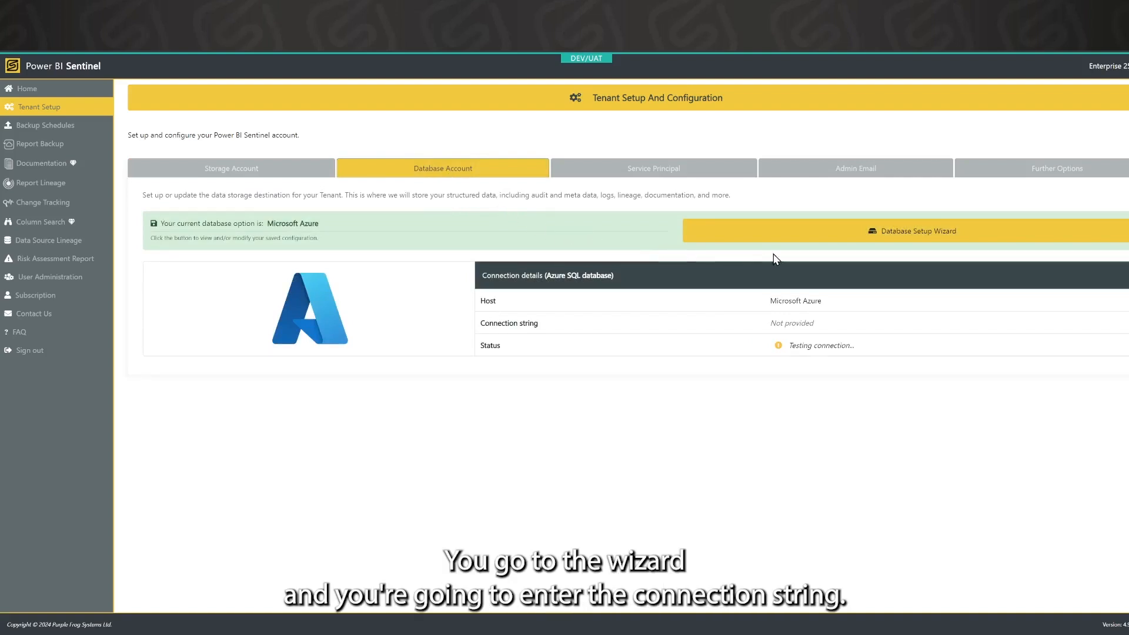
Paste and save the Azure SQL connection string in the Database Setup Wizard, then reveal it
click(860, 235)
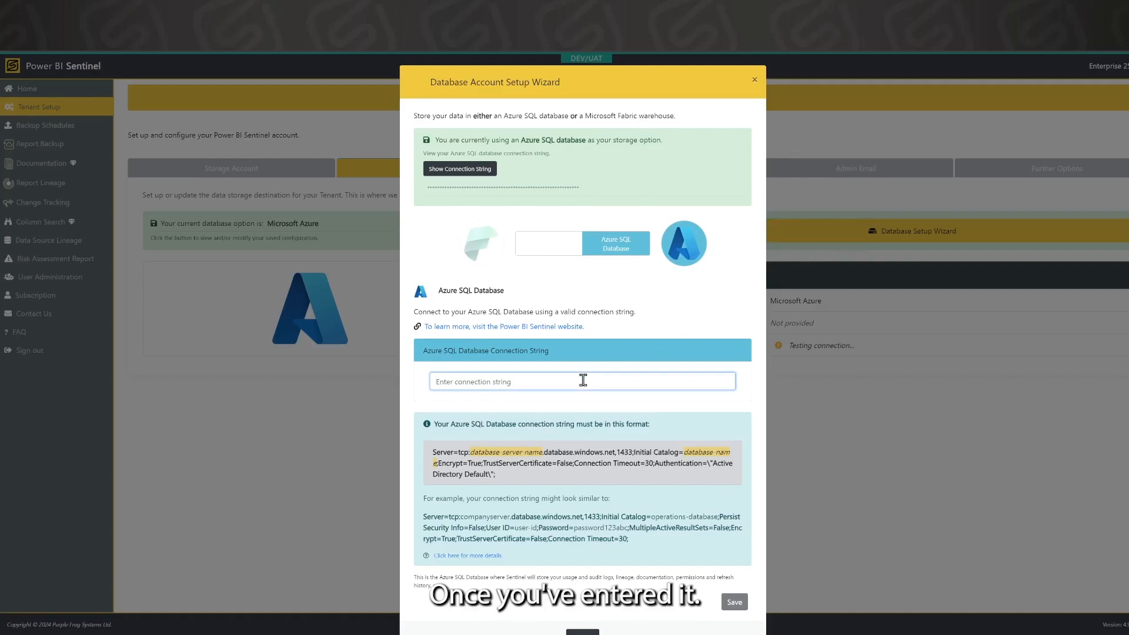
key(ctrl+v)
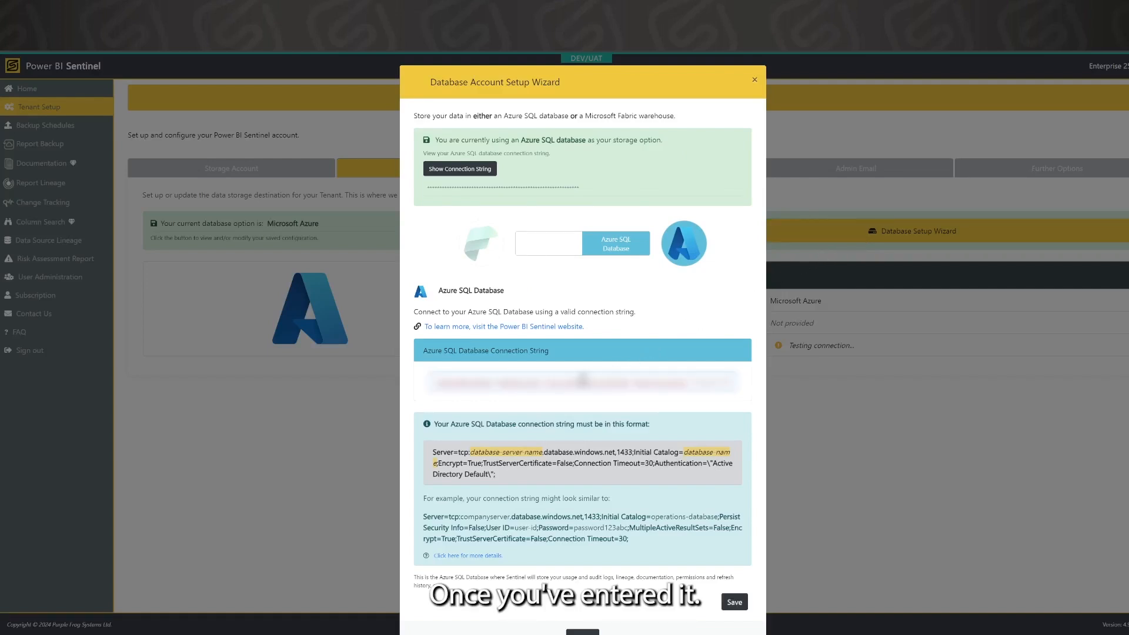
click(728, 606)
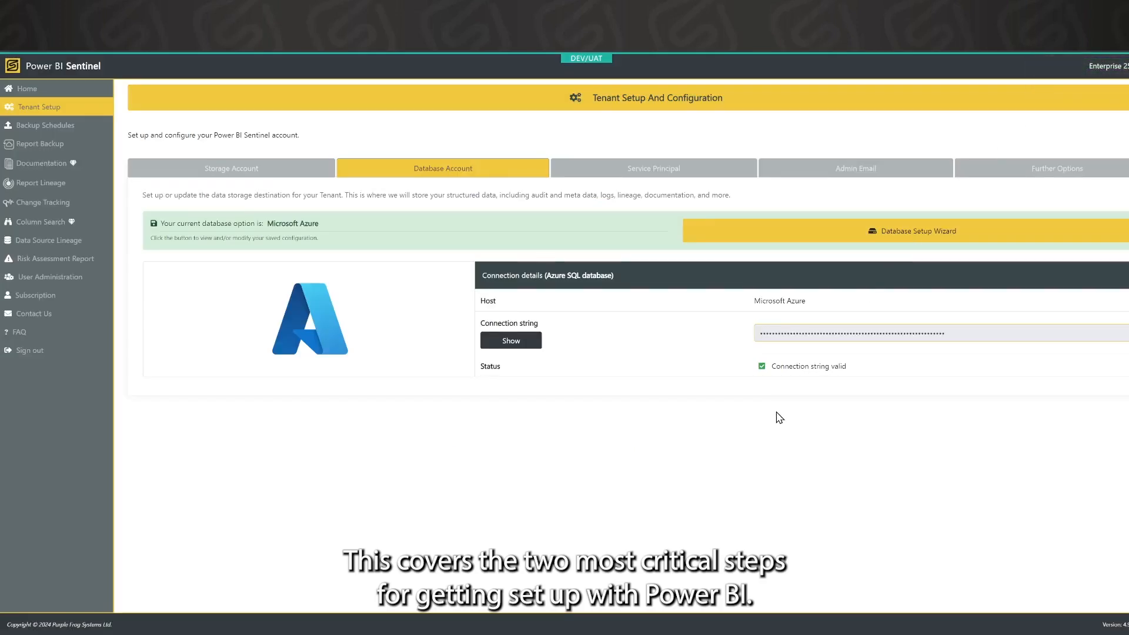
click(519, 347)
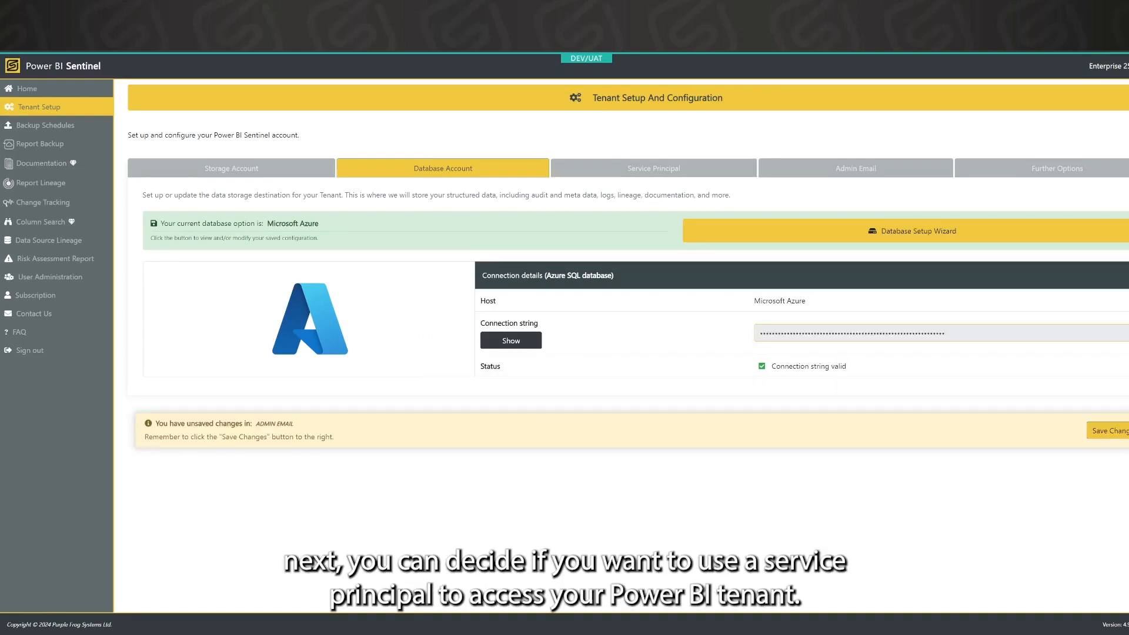
Review the Service Principal settings, then view the empty Admin Email settings
click(617, 172)
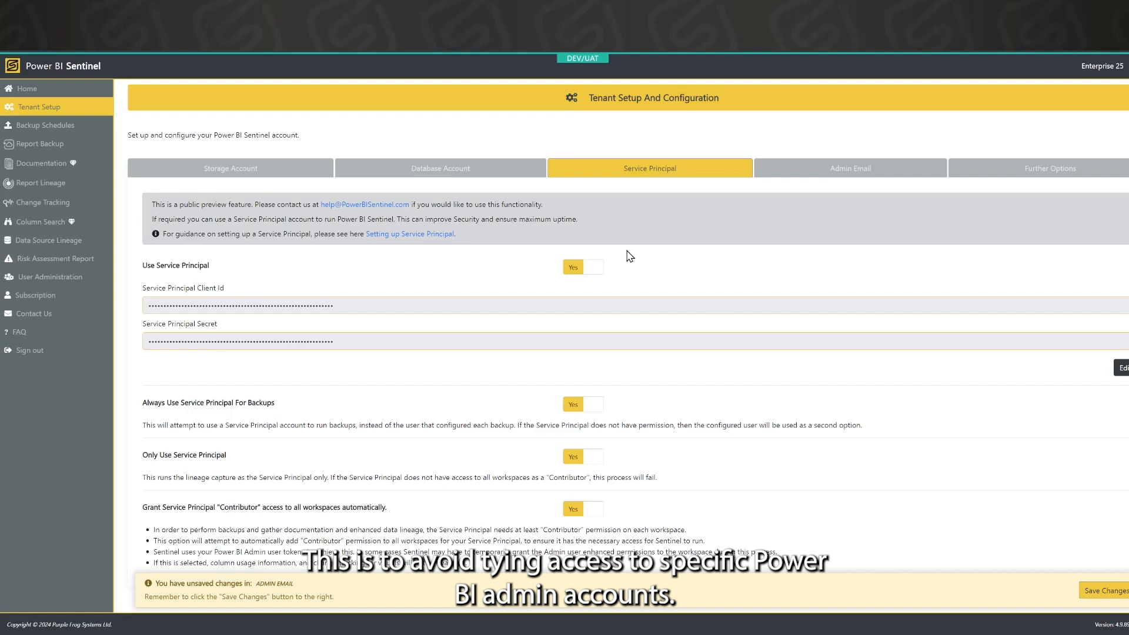
click(796, 171)
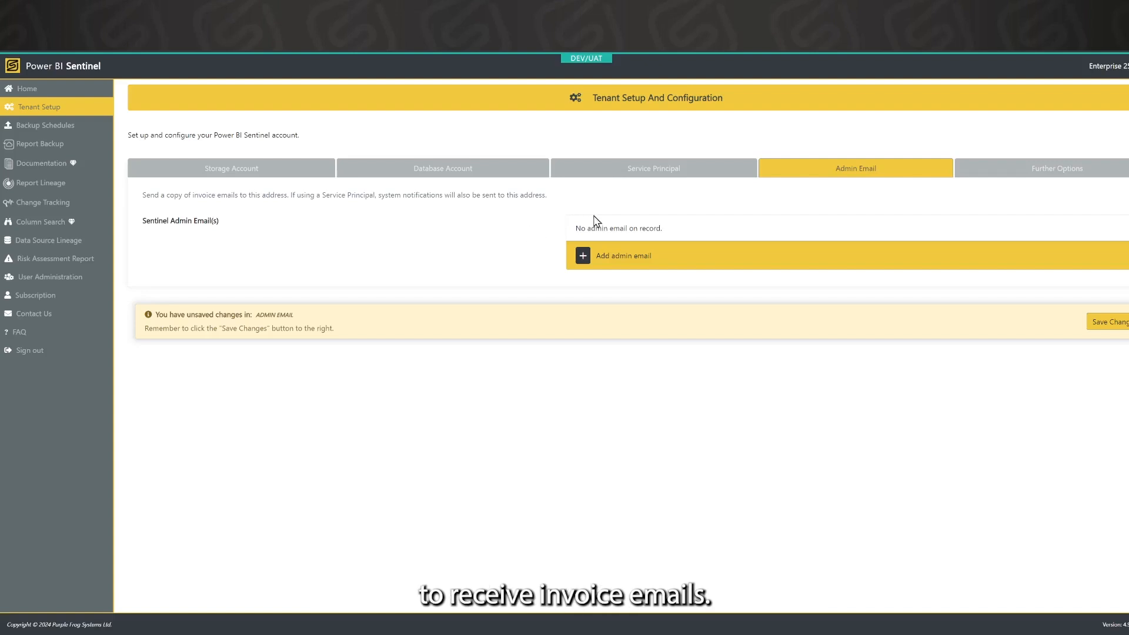
Add and save a Sentinel admin email address for the tenant
click(582, 256)
click(630, 257)
text(re)
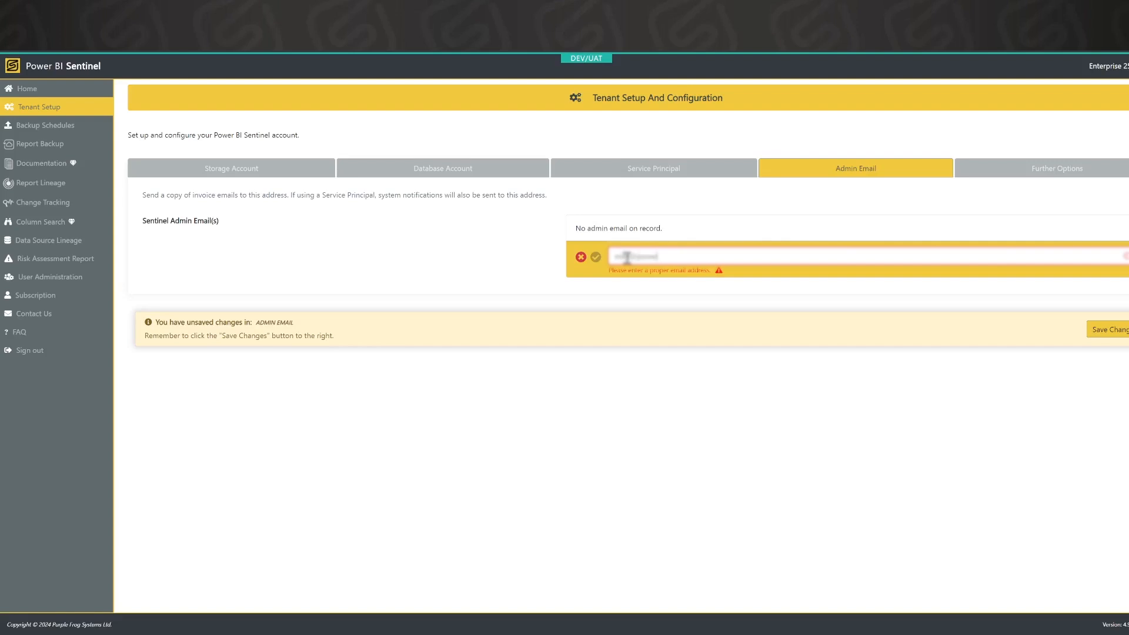
text(.com)
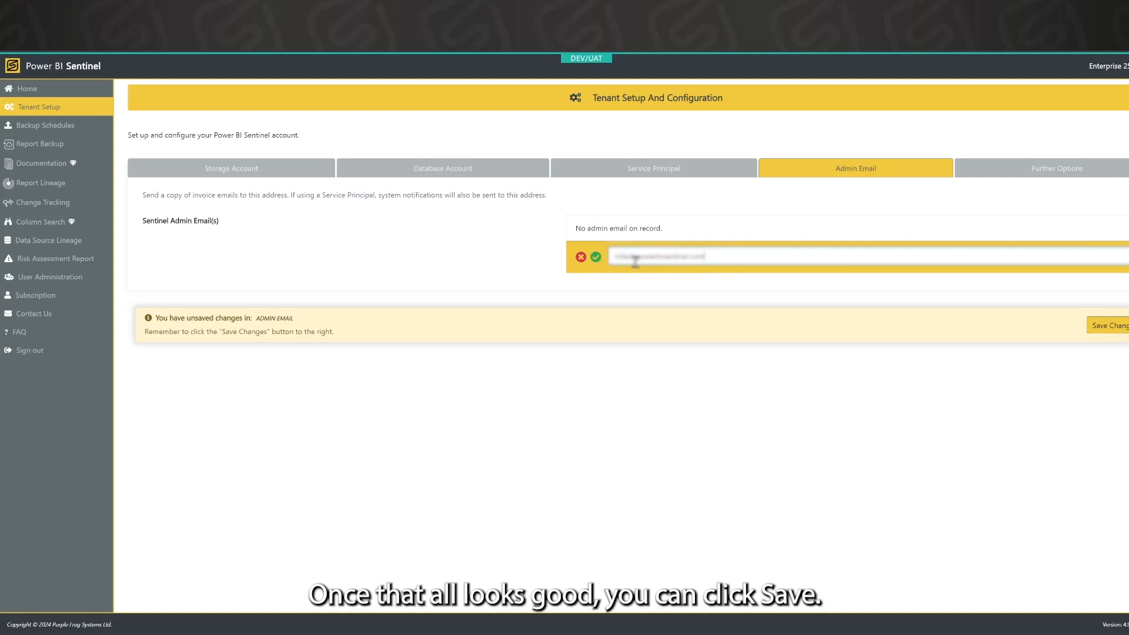
click(596, 258)
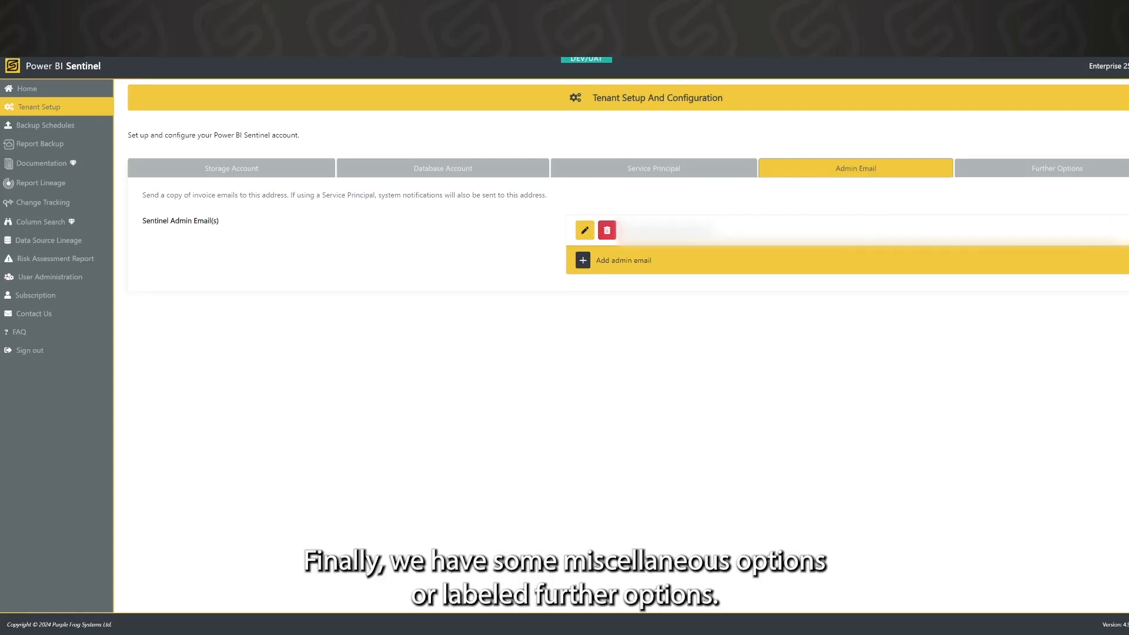
click(990, 174)
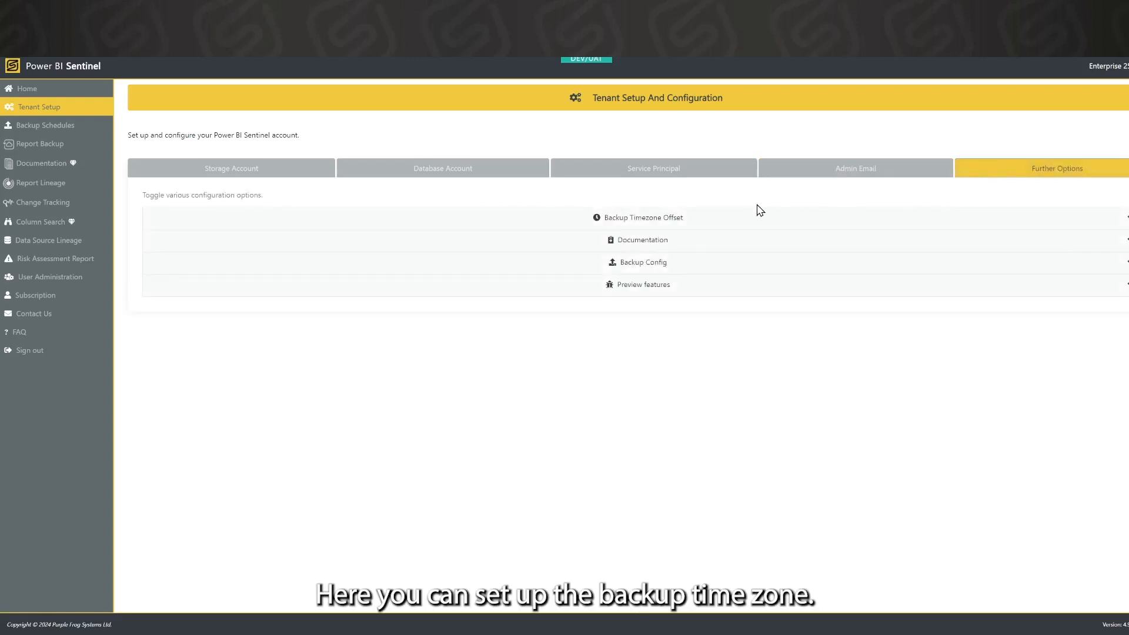
Review Backup Timezone Offset, Documentation, Backup Config and Preview features, then return to Home
click(726, 220)
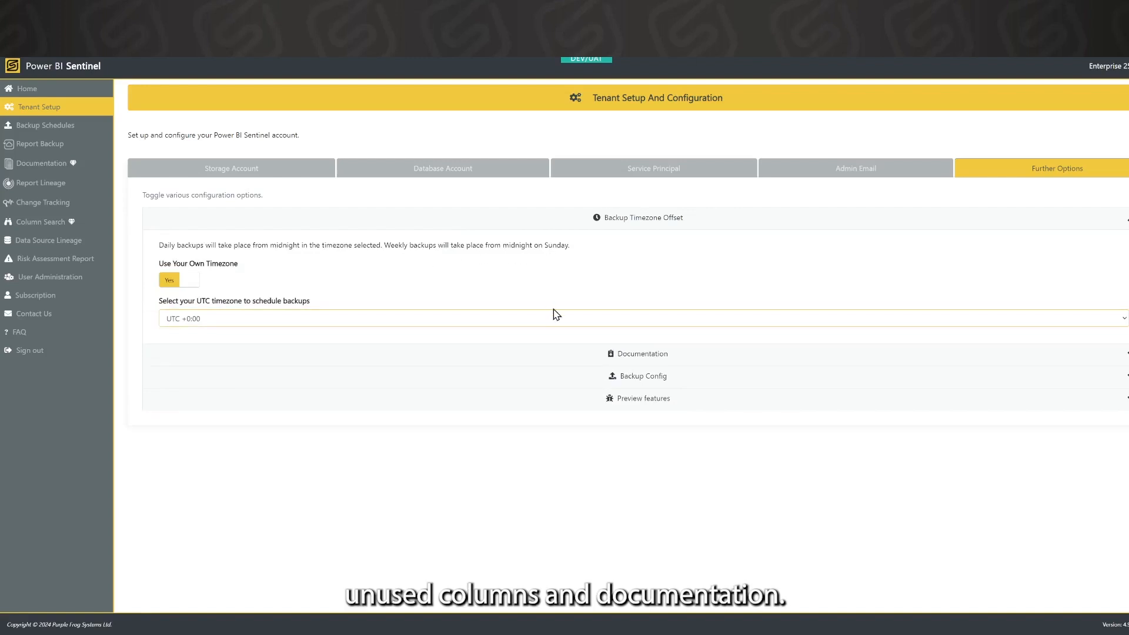
click(557, 355)
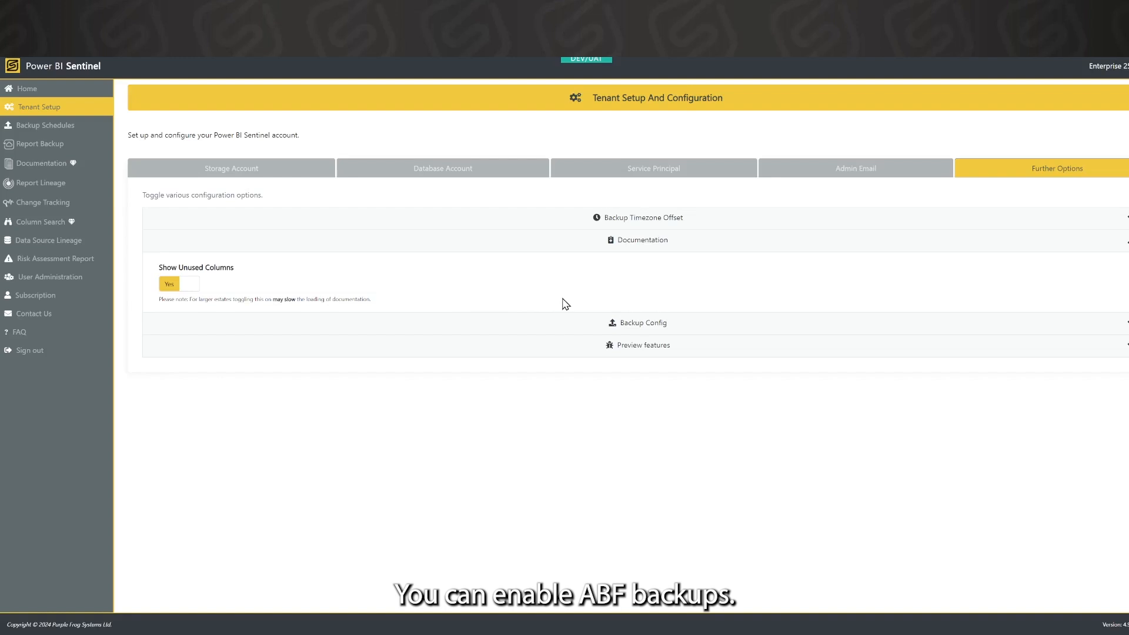
click(562, 323)
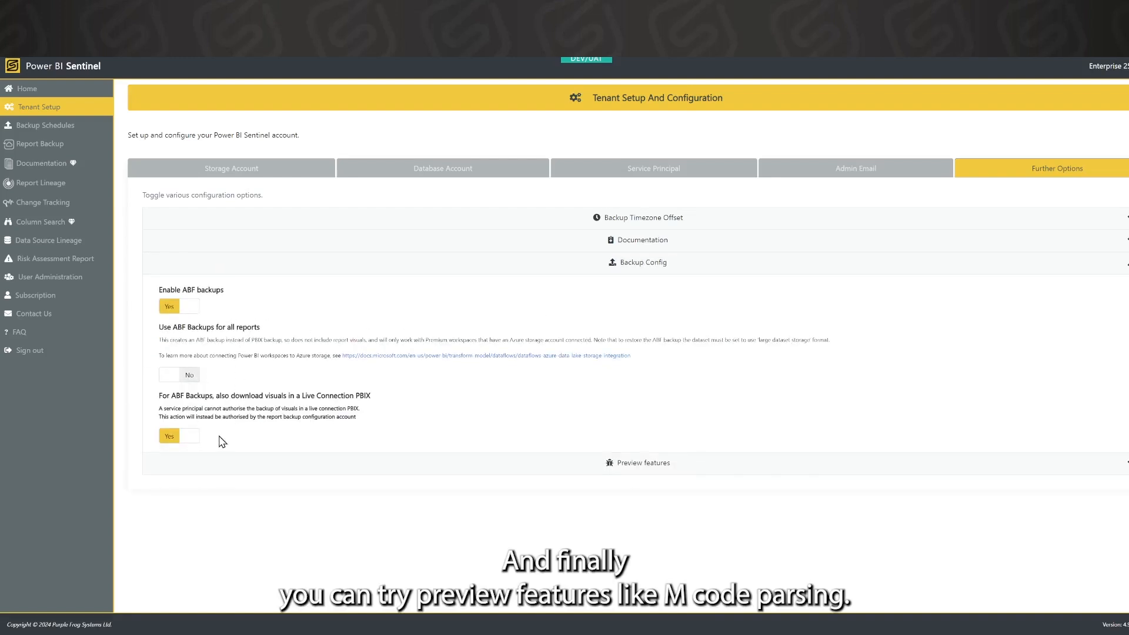
click(551, 462)
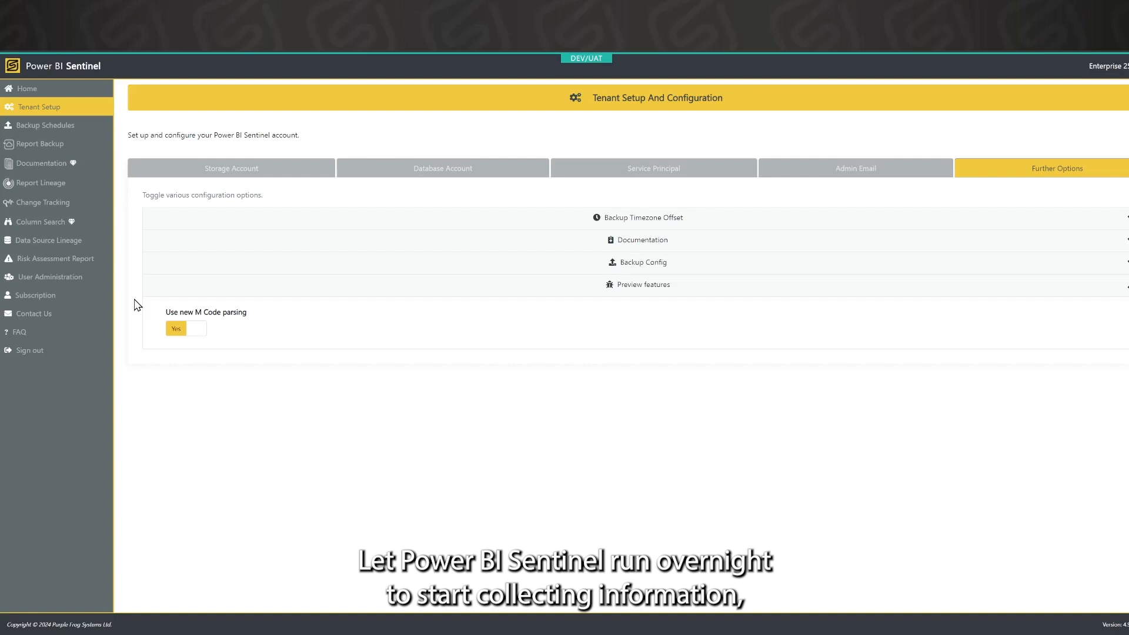
click(42, 89)
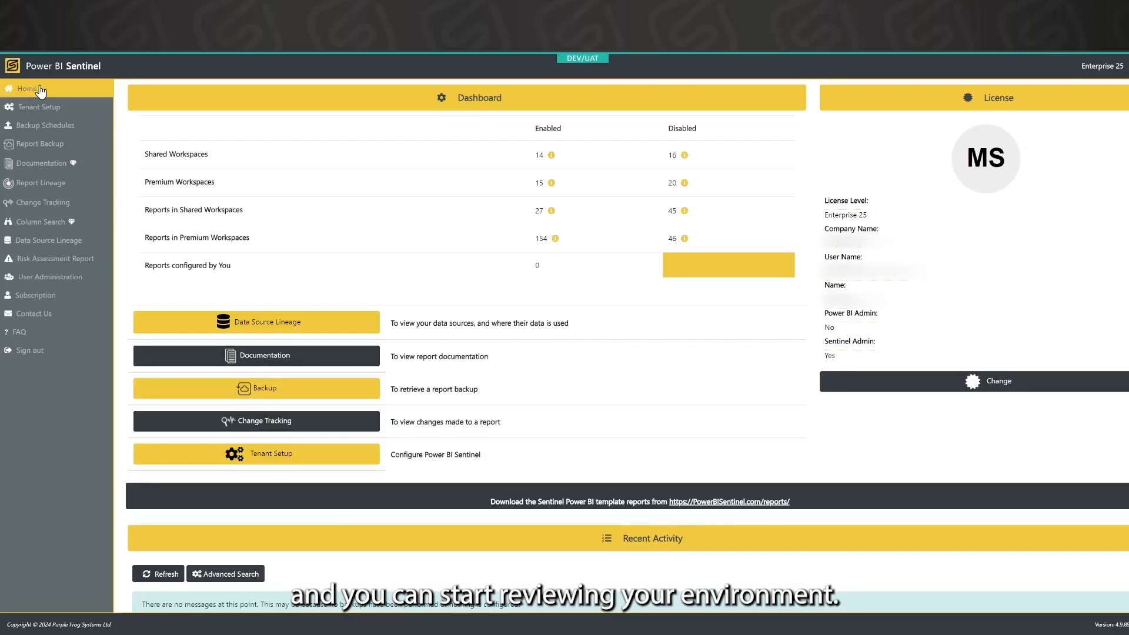